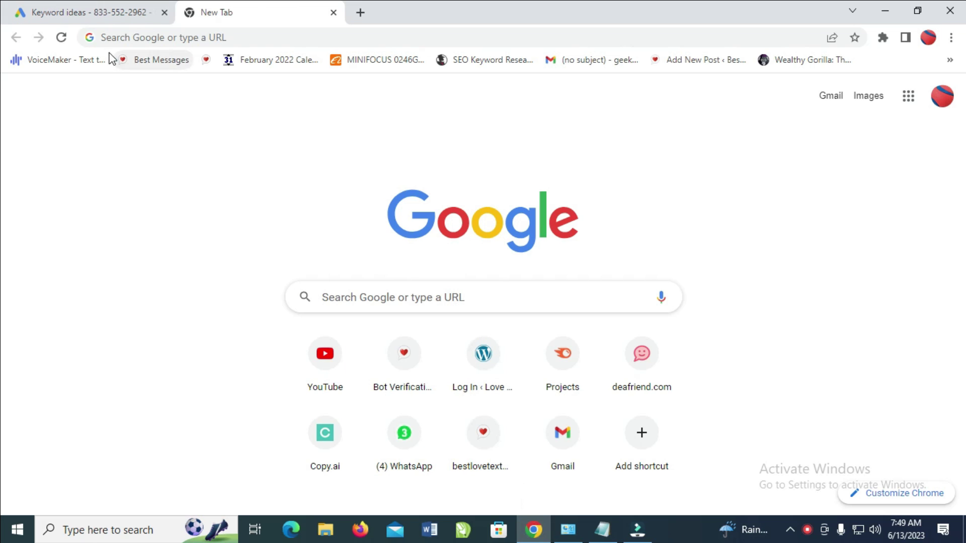
# Load web.telegram.org from the address bar's suggestion list.
pyautogui.click(119, 37)
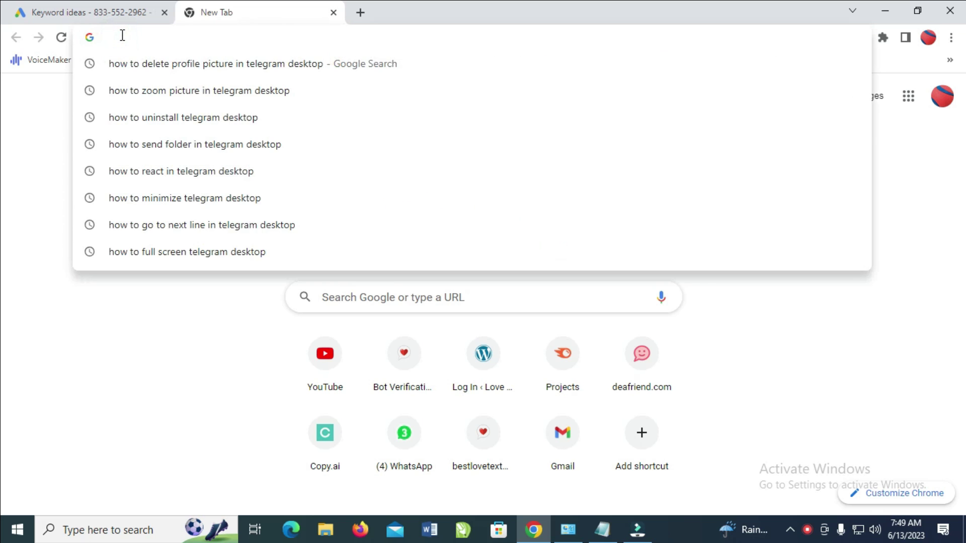
pyautogui.press('Escape')
pyautogui.write('w')
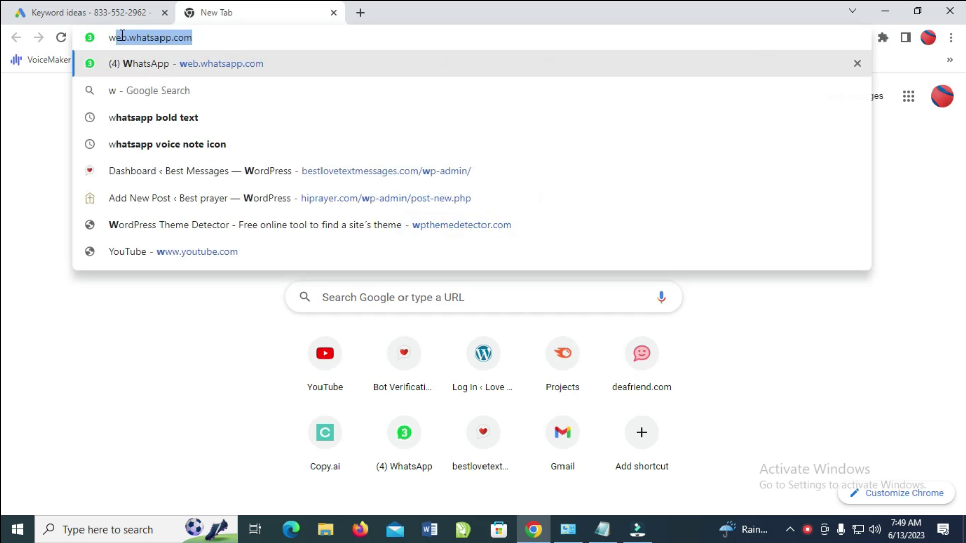
pyautogui.write('eb')
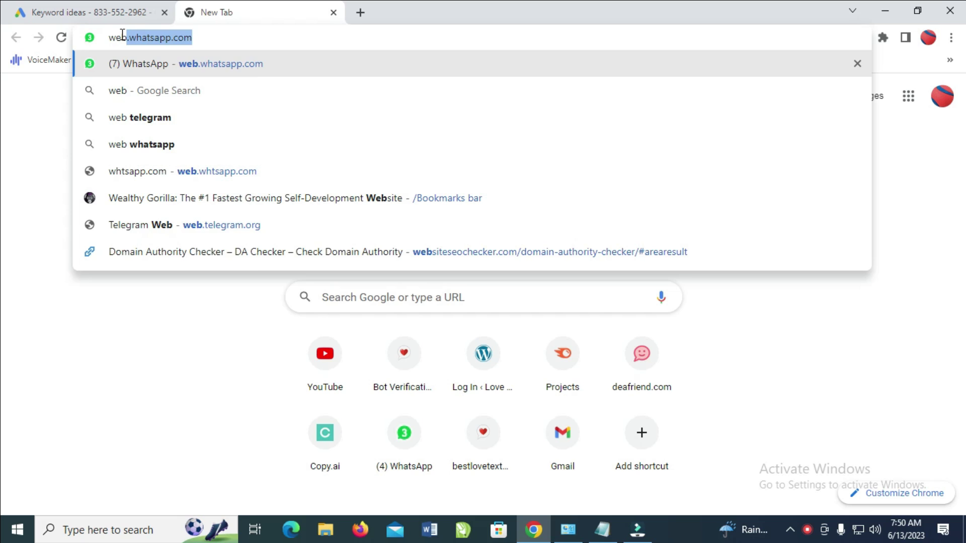
pyautogui.write('.tek')
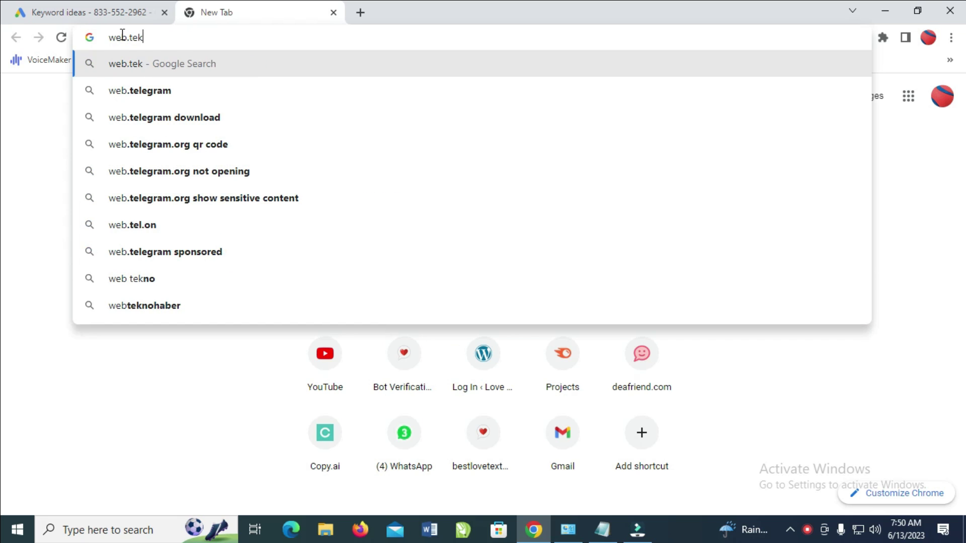
pyautogui.press('BackSpace')
pyautogui.write('l')
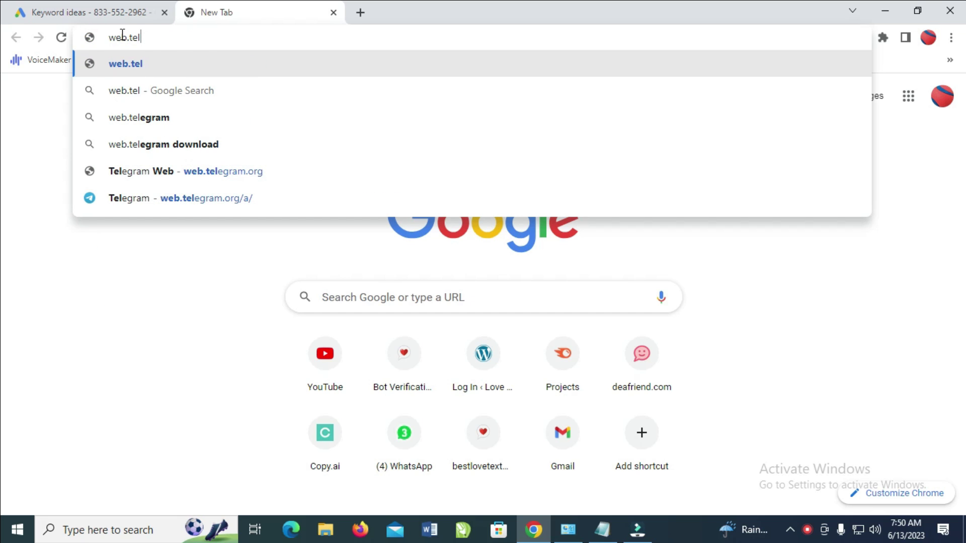
pyautogui.click(233, 176)
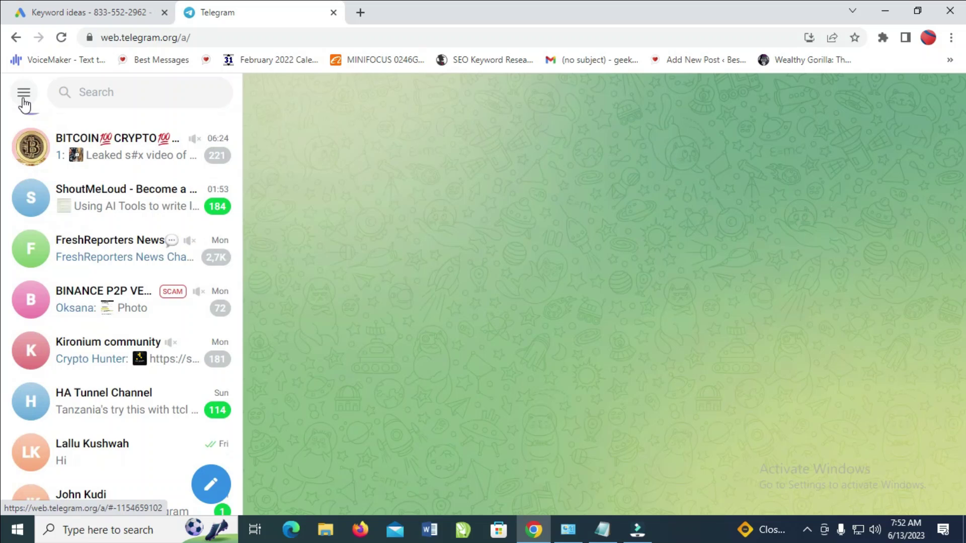
# Allow Telegram notifications, then send 'what up' in a contact's chat.
pyautogui.click(23, 92)
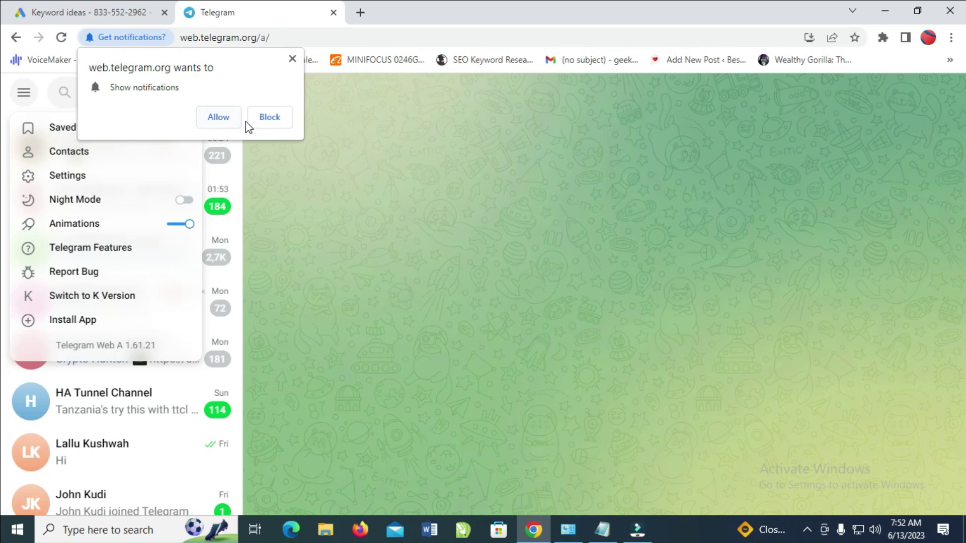
pyautogui.click(219, 117)
pyautogui.click(322, 232)
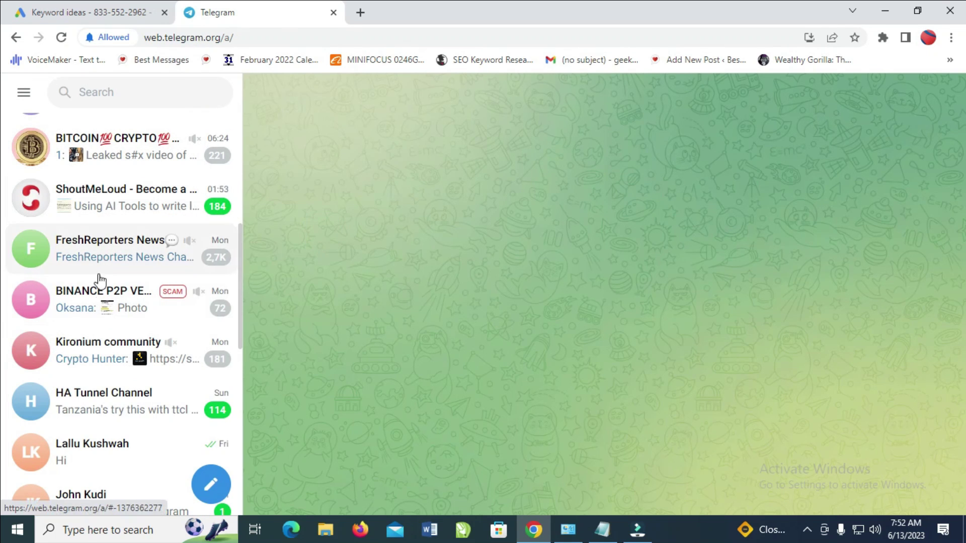
pyautogui.click(106, 448)
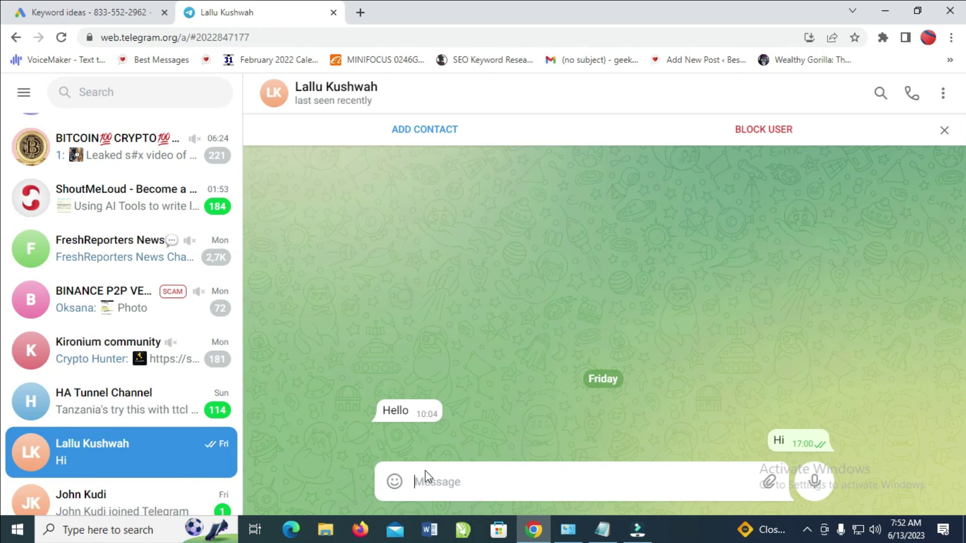
pyautogui.write('ww')
pyautogui.write(' up')
pyautogui.press('Return')
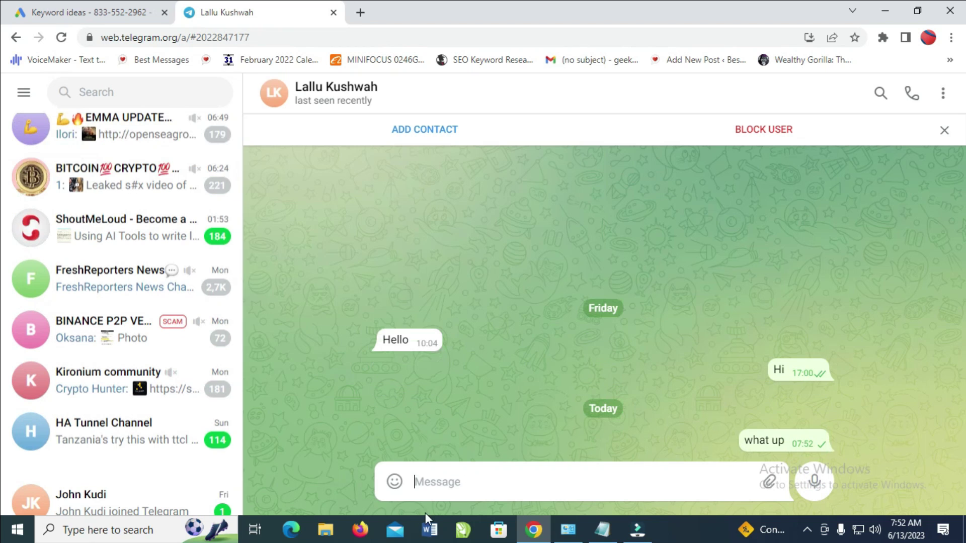